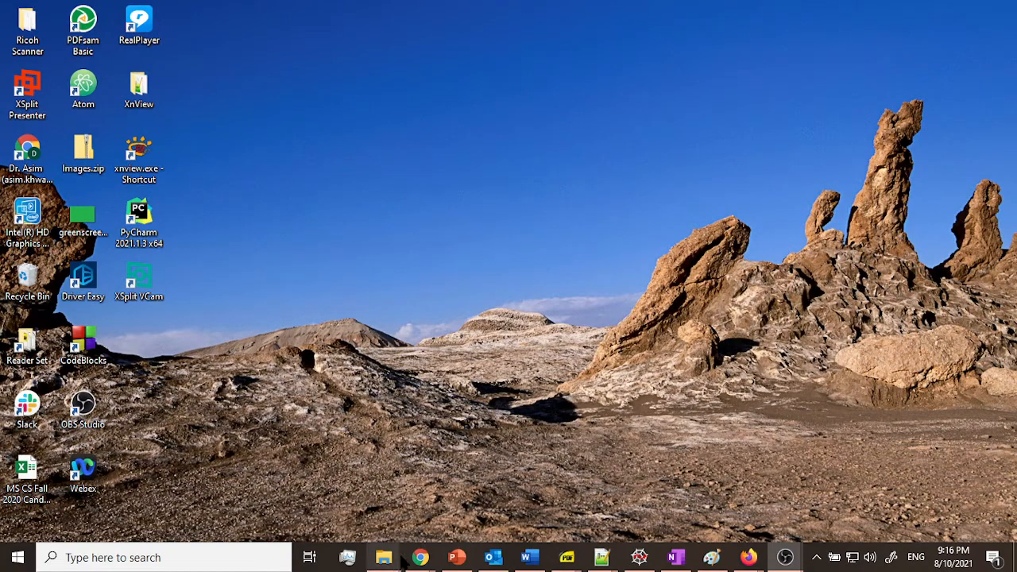
Step: Open a new browser window and search Google for OBS
right_click(421, 557)
click(385, 478)
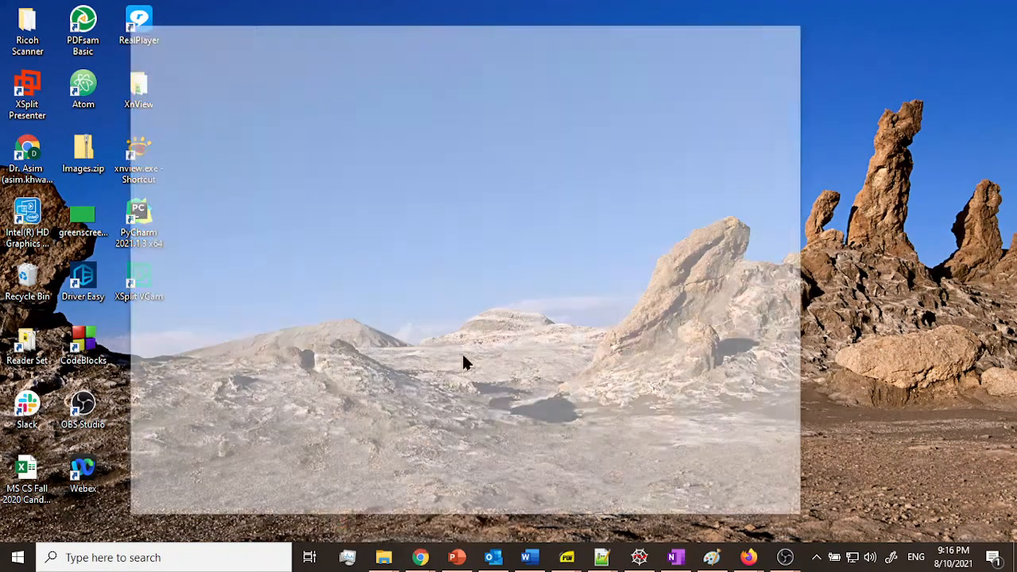
click(491, 340)
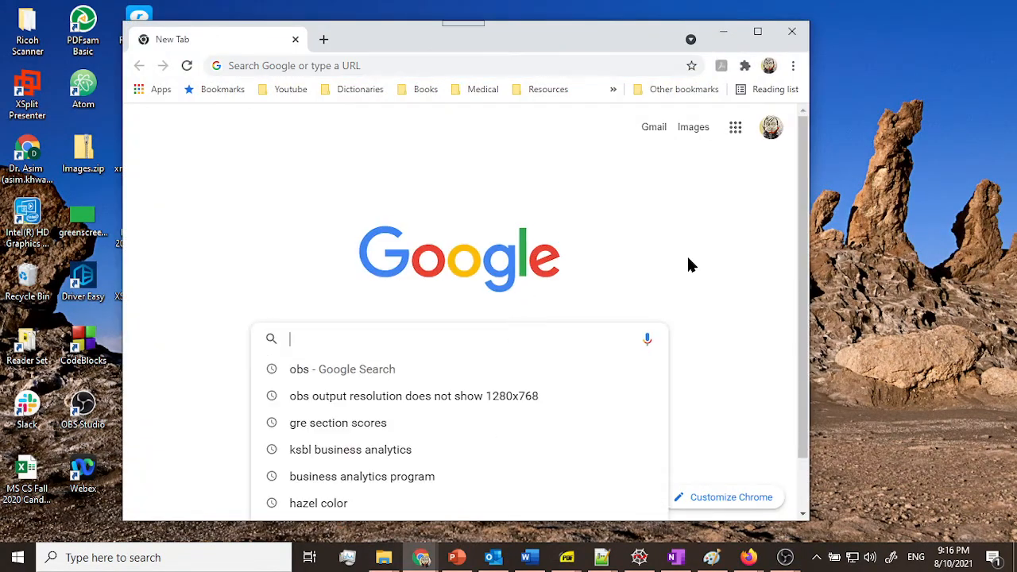
text(OBS)
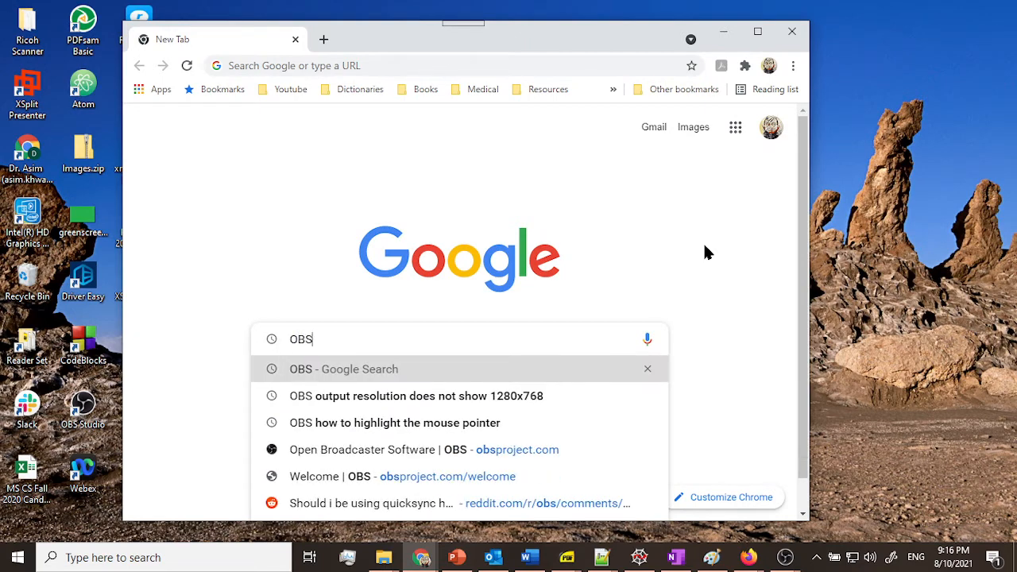
key(Return)
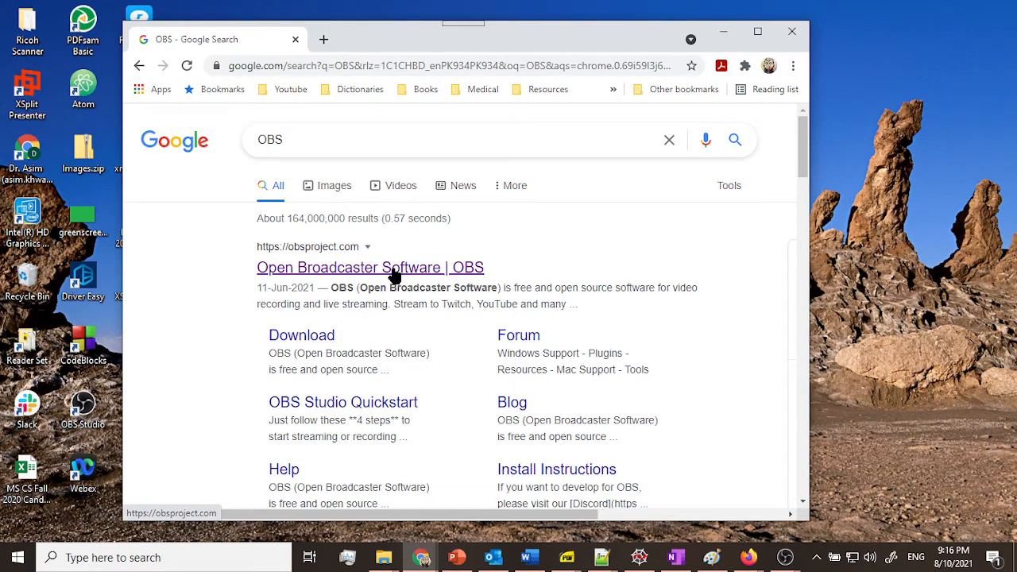
Step: Open the Open Broadcaster Software site and download the Windows installer of OBS Studio
click(395, 275)
double_click(574, 45)
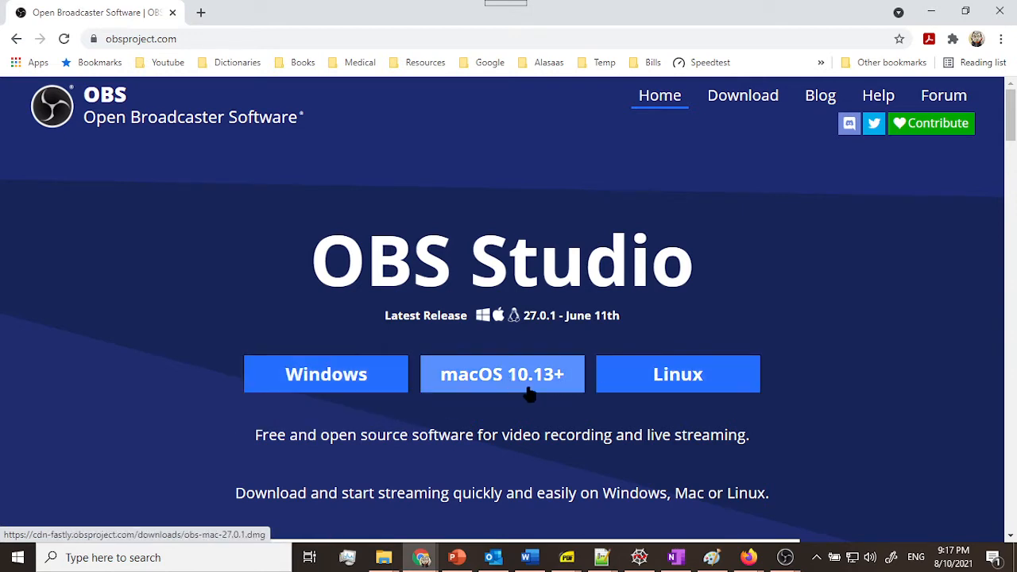
click(312, 384)
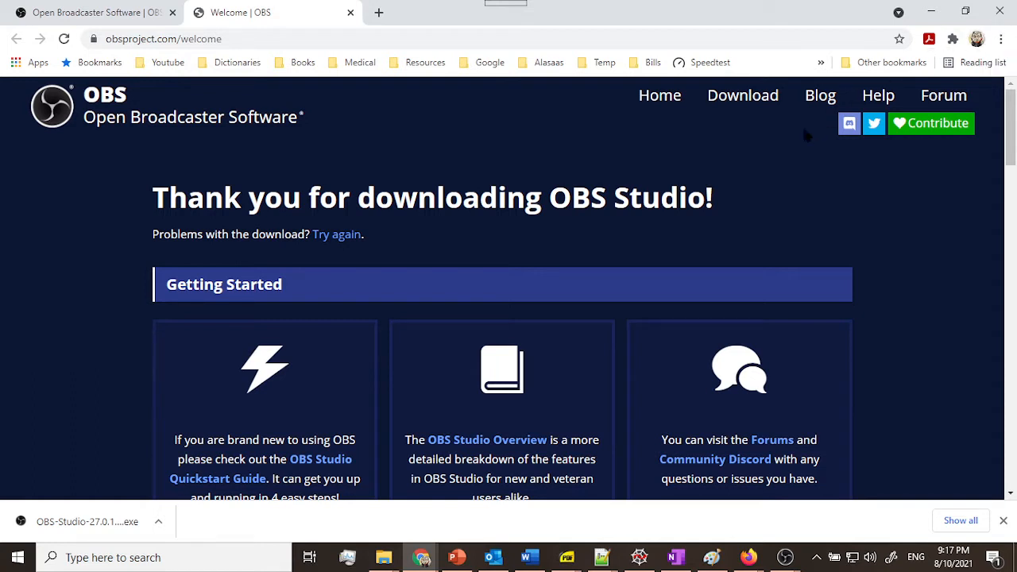
Step: Close the browser and launch OBS Studio
click(998, 16)
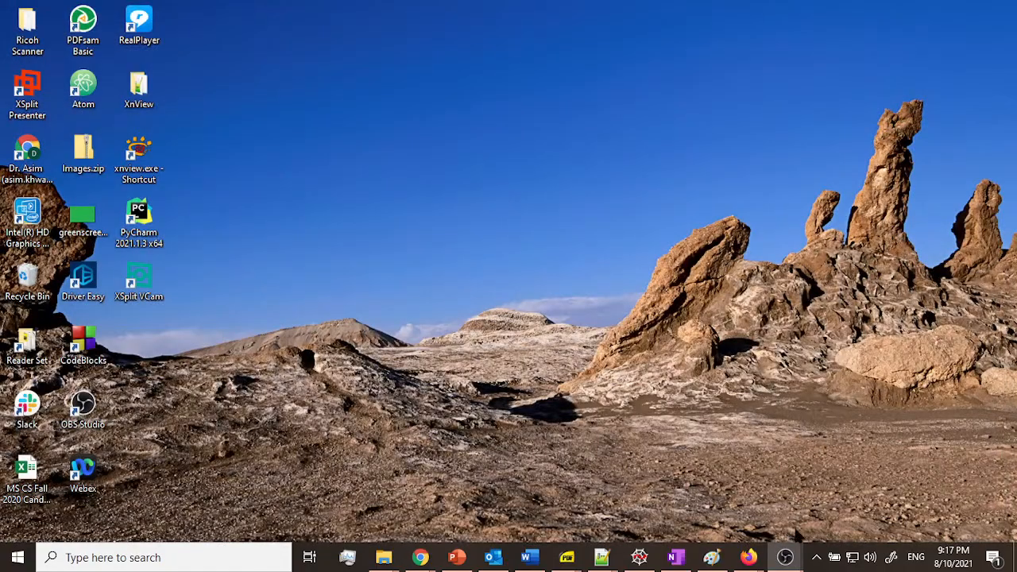
mouse_move(787, 558)
click(739, 503)
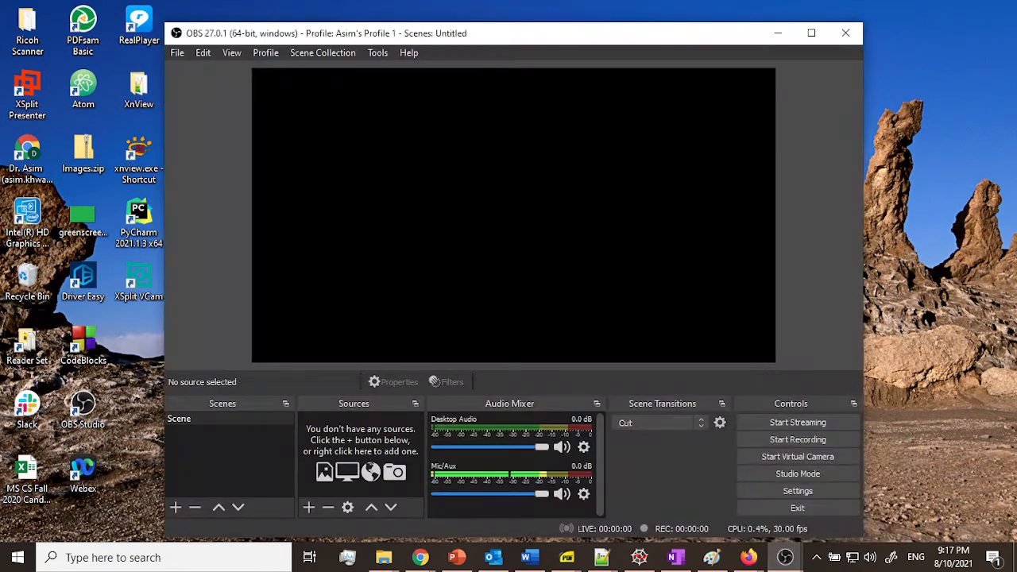
click(377, 54)
click(390, 70)
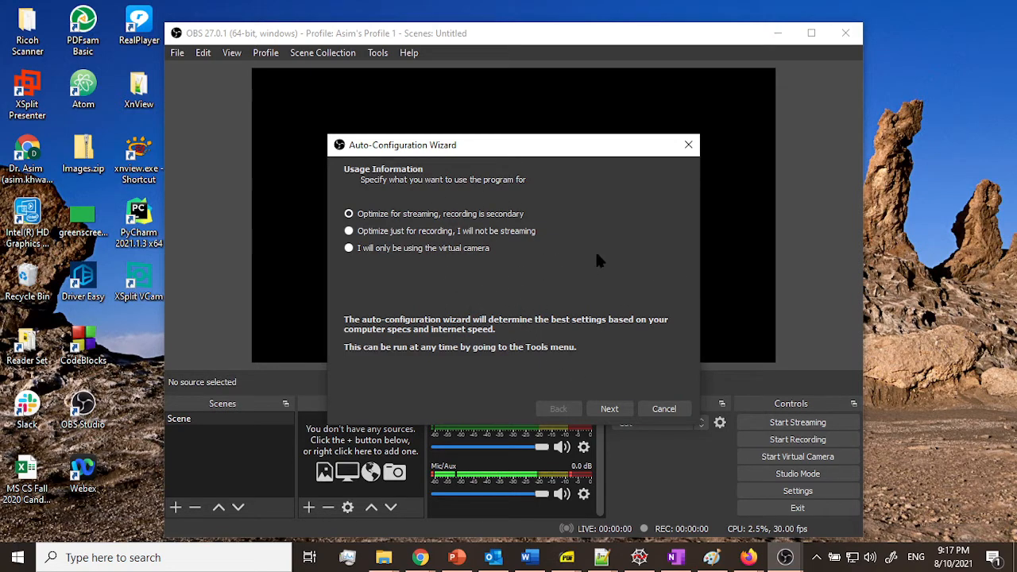
click(689, 146)
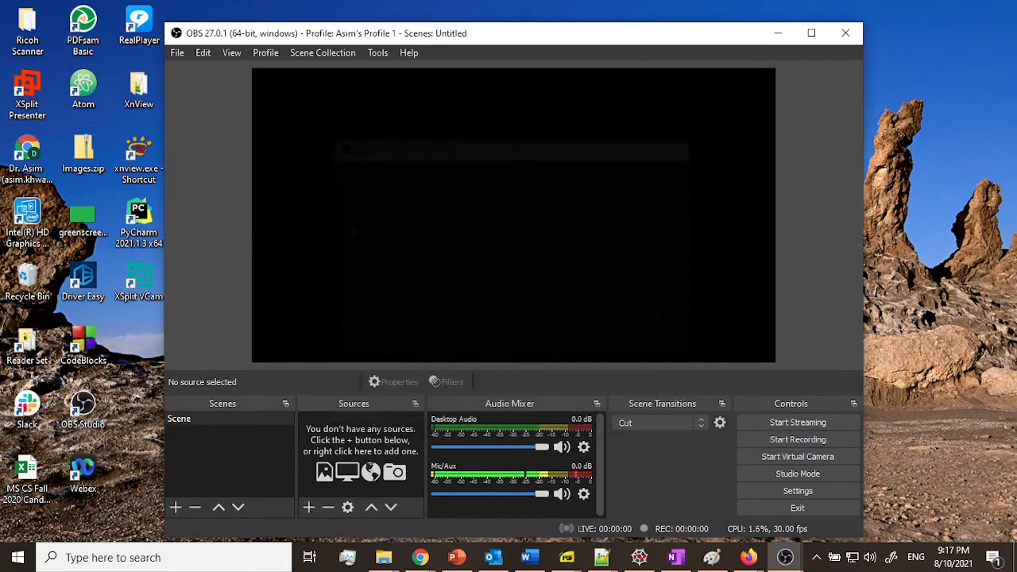
Step: Open the Auto-Configuration Wizard and choose to optimize just for recording
click(377, 56)
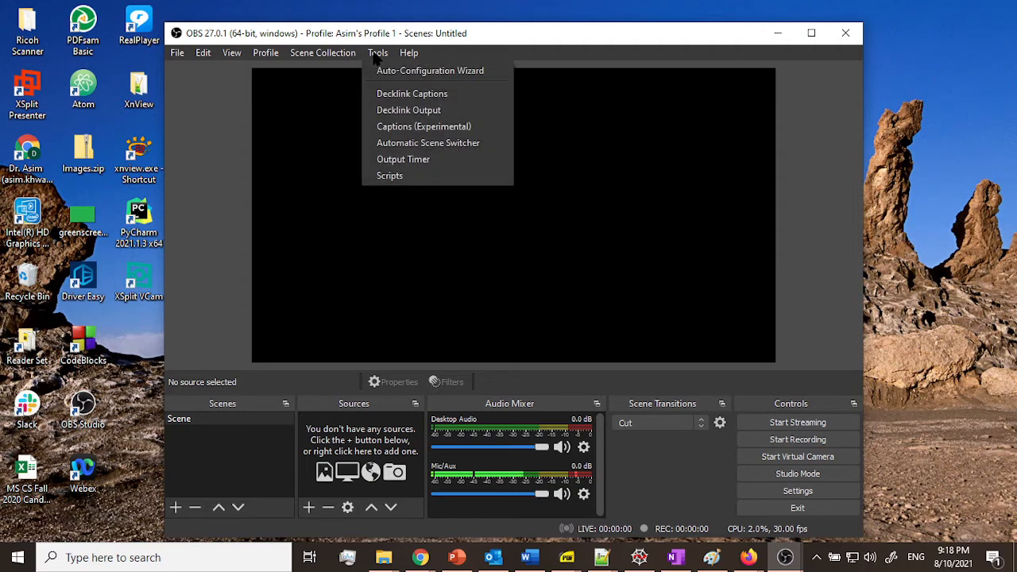
click(422, 73)
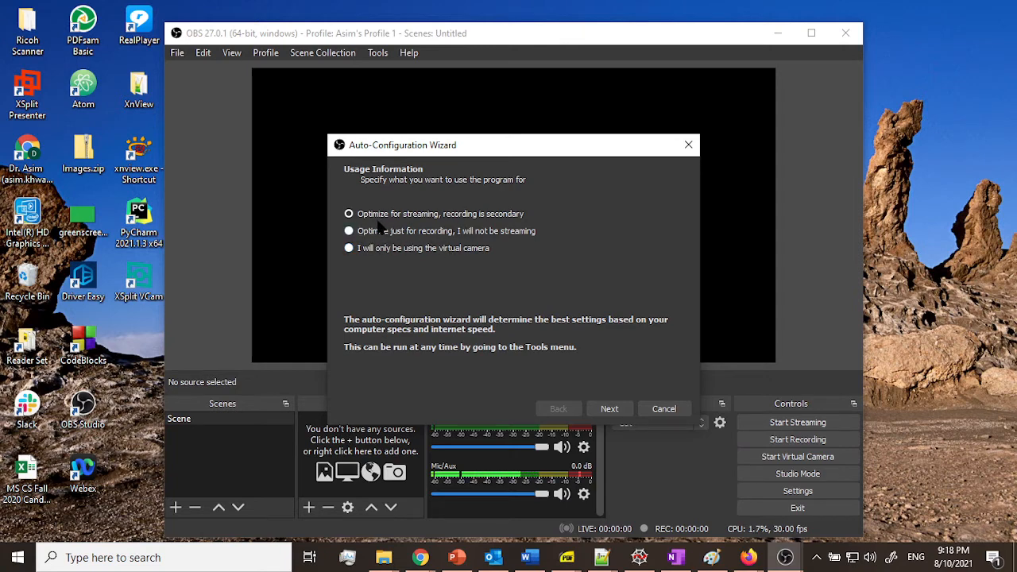
click(349, 231)
click(609, 409)
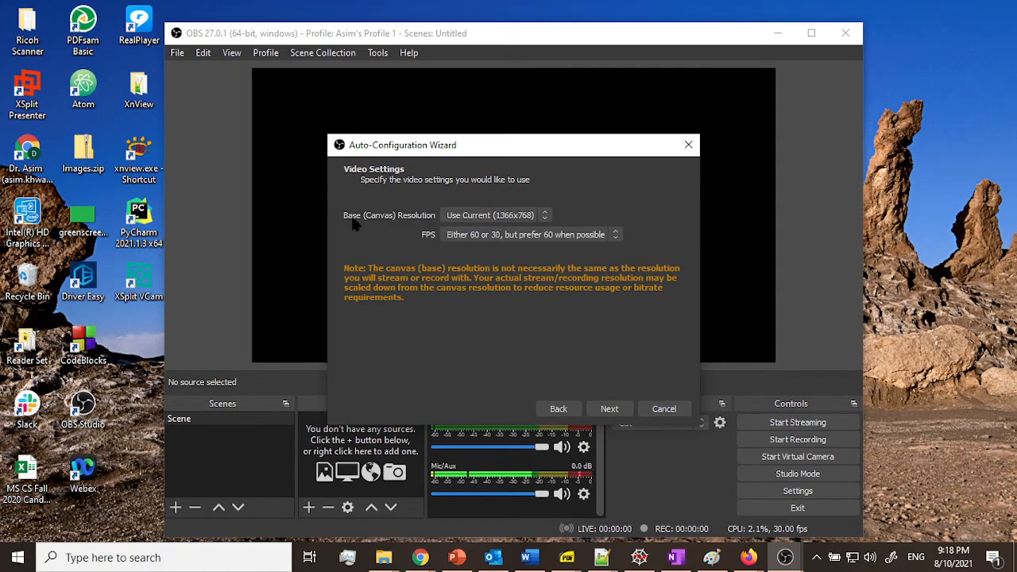
Step: Set the base canvas resolution to Display 1 (1366x768) and FPS to 30, then apply the wizard's settings
click(544, 216)
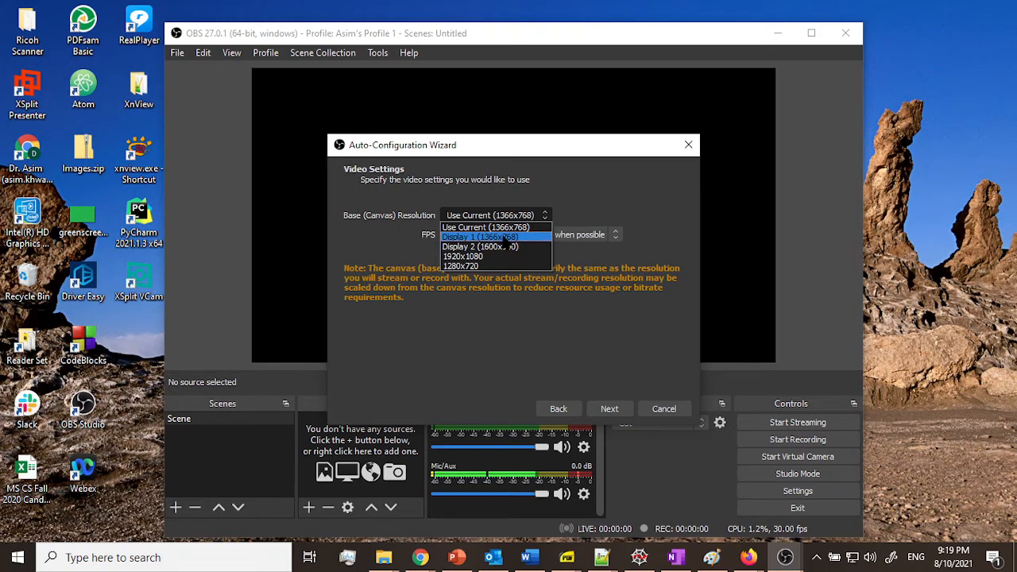
click(504, 237)
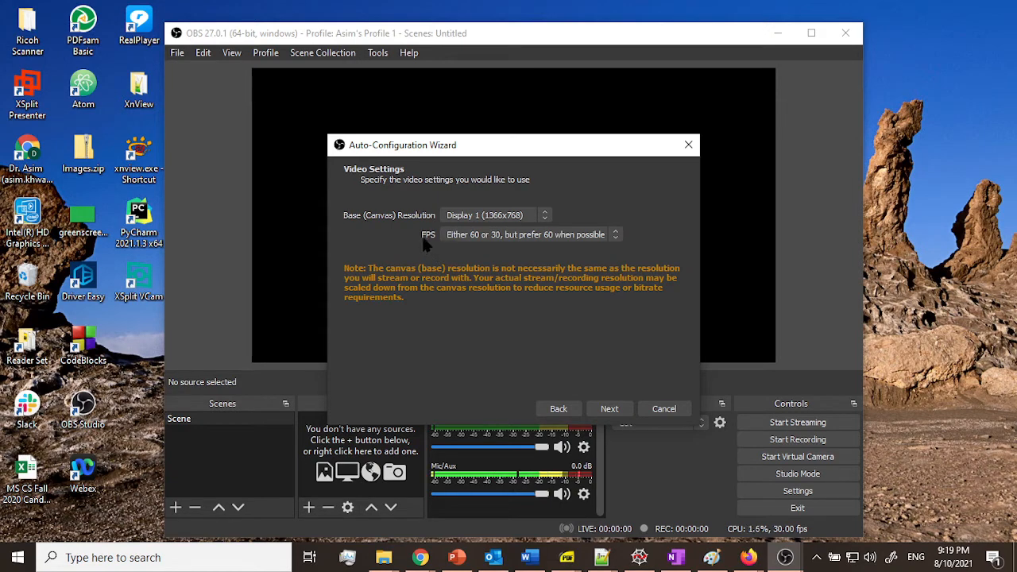
click(488, 234)
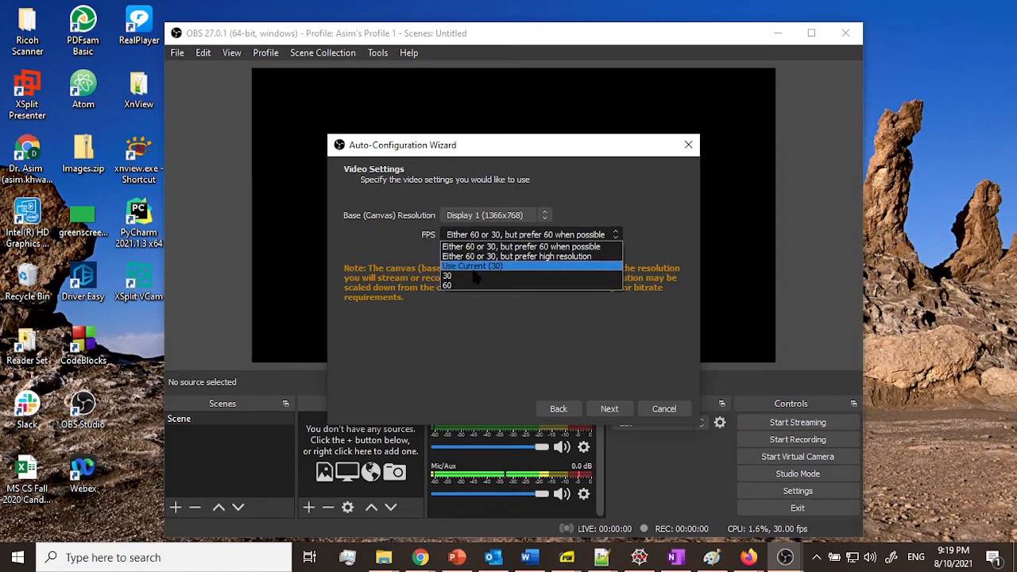
click(475, 276)
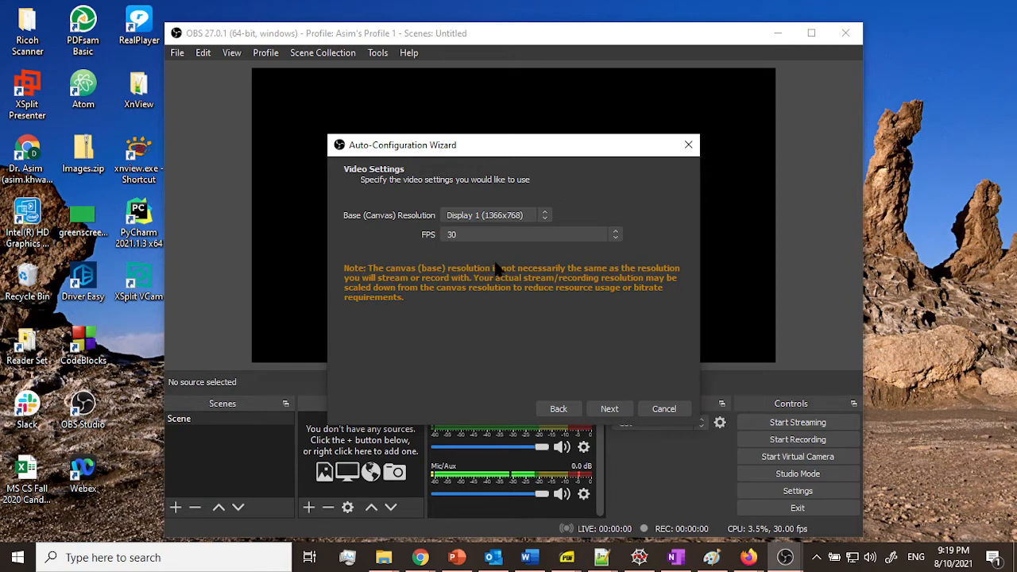
click(609, 408)
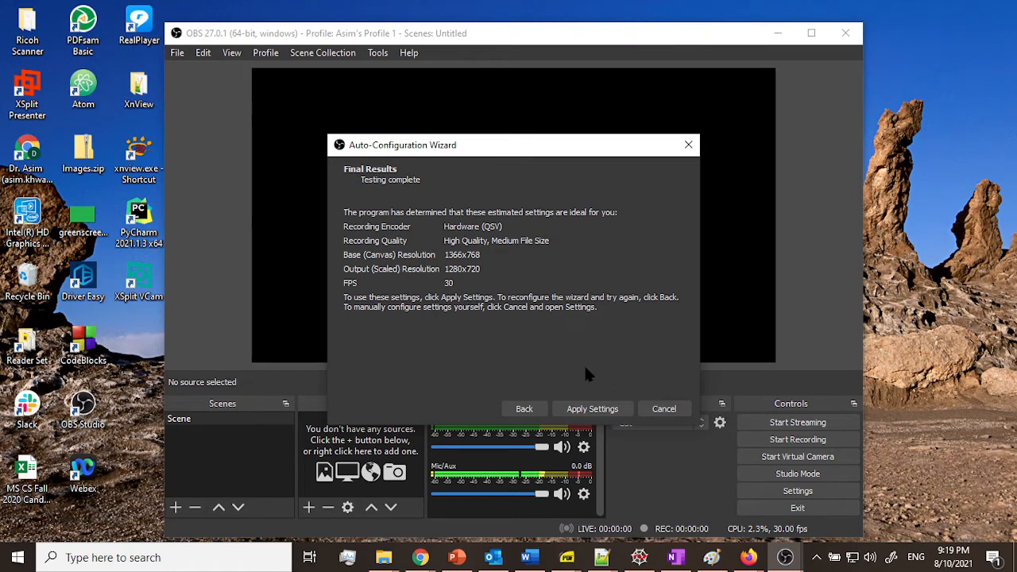
click(596, 415)
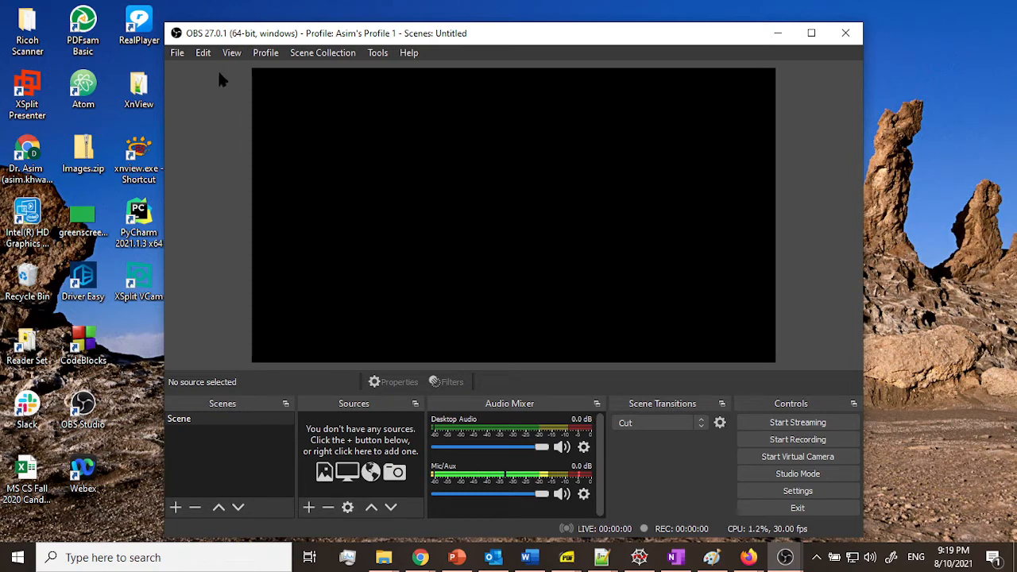
Step: Open Settings and switch the Output Mode to Advanced
click(177, 55)
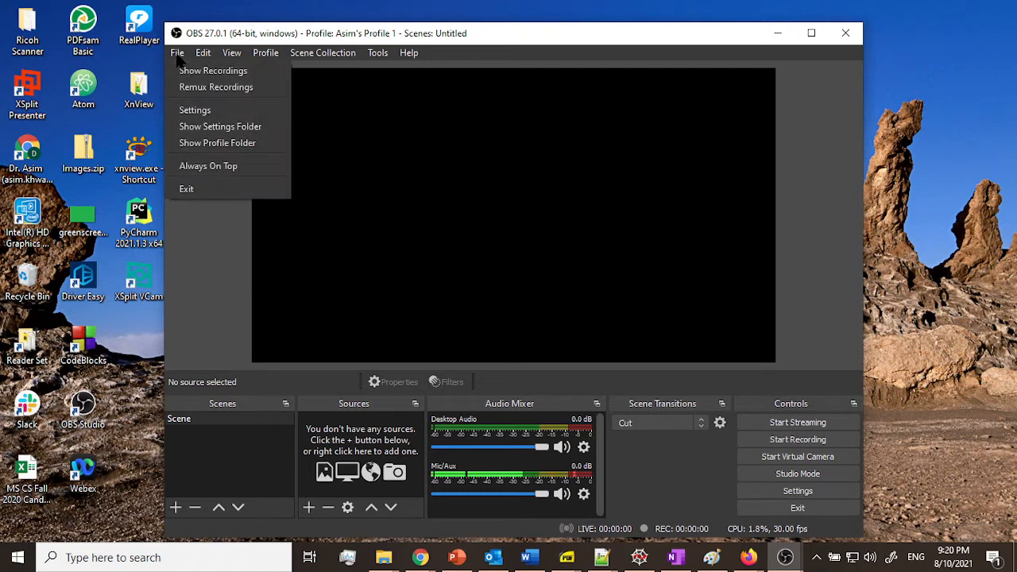
click(208, 111)
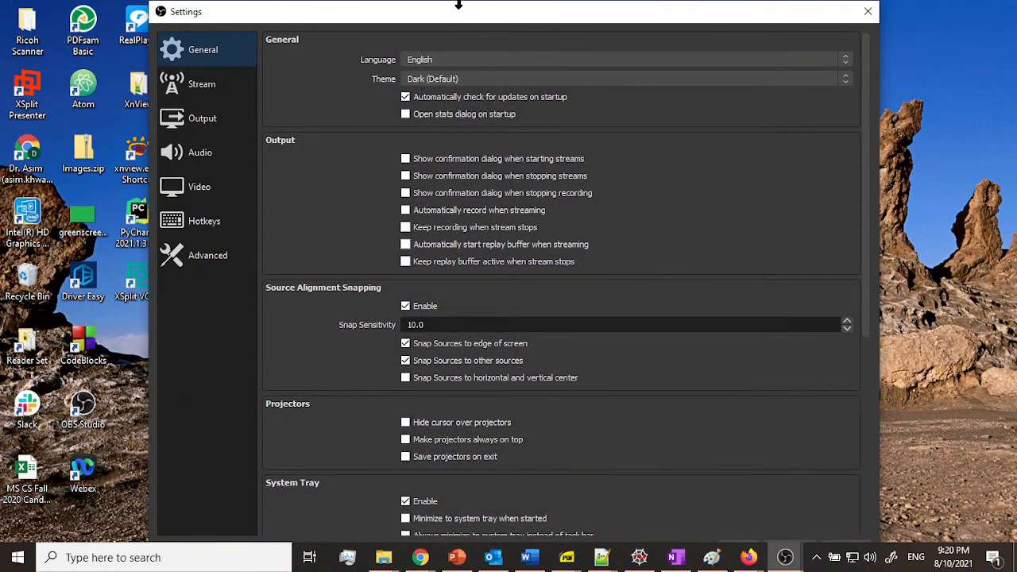
drag(459, 6, 471, 58)
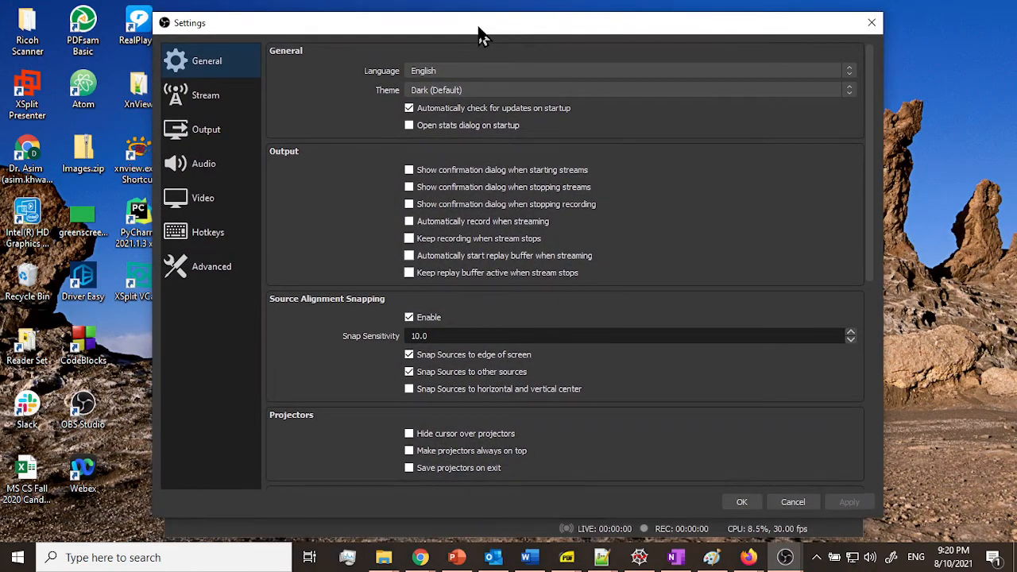
click(208, 138)
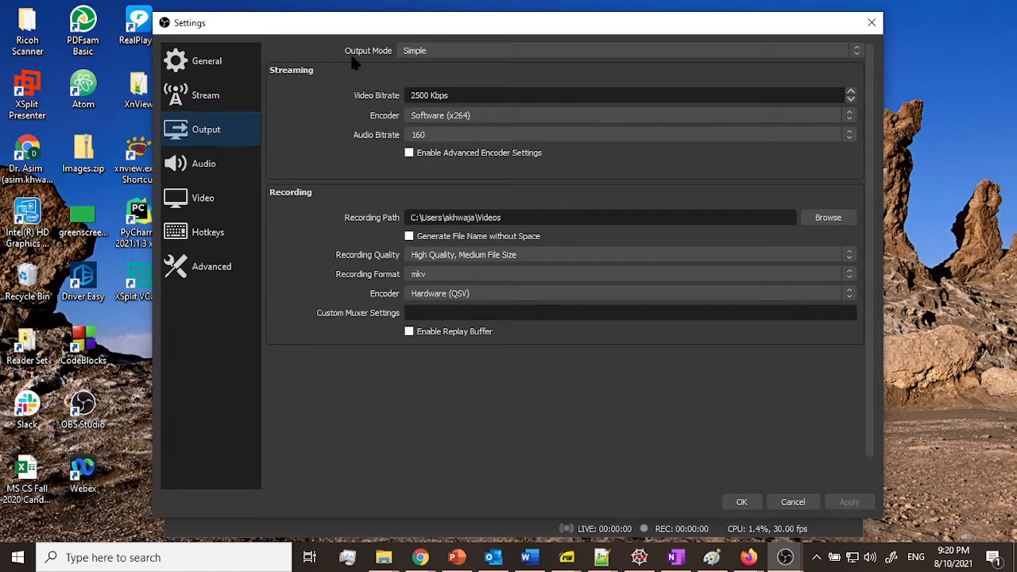
click(441, 51)
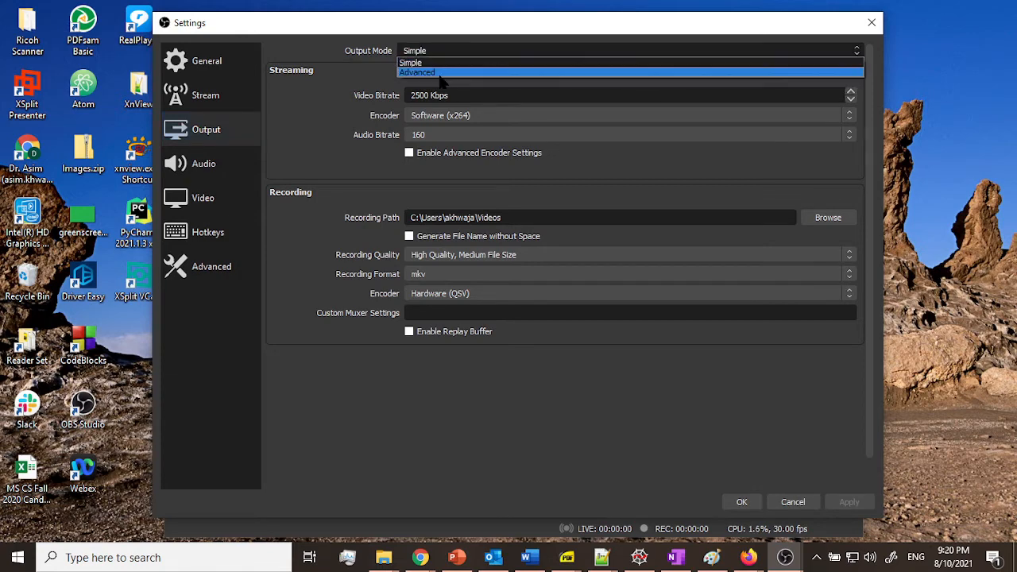
click(439, 72)
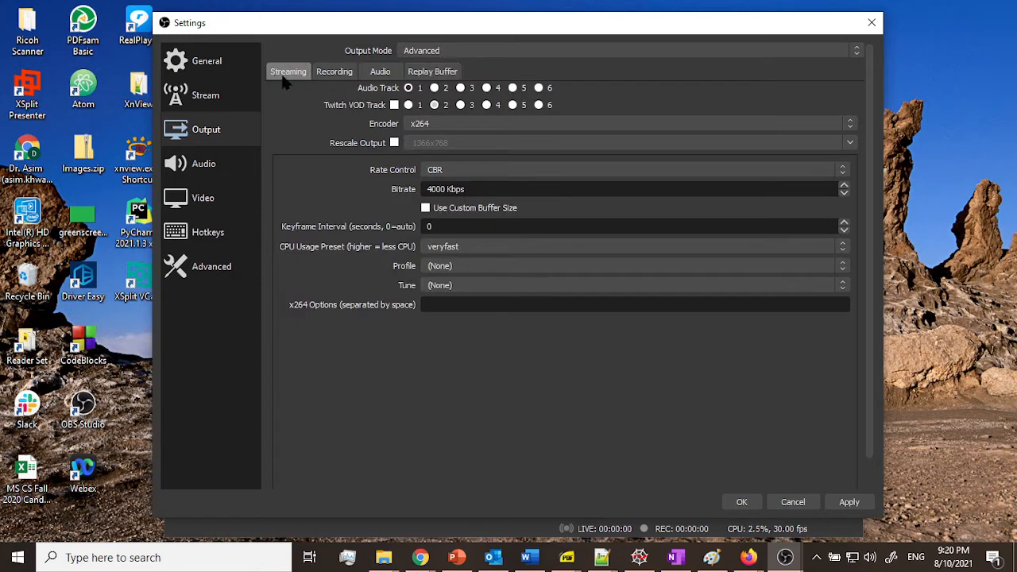
Step: Set the recording format to mp4 and the recording encoder to QuickSync H.264
click(334, 73)
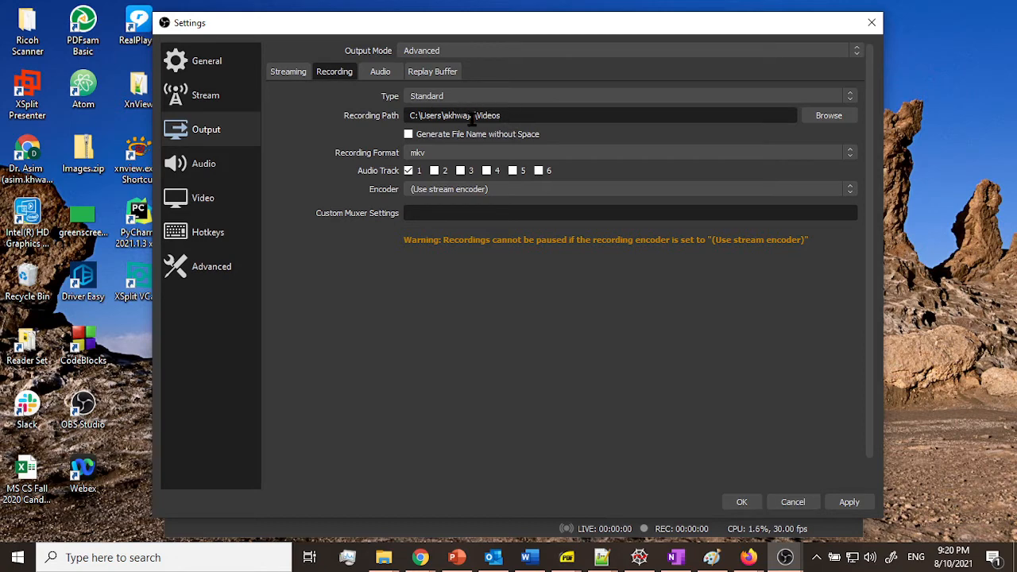
click(435, 157)
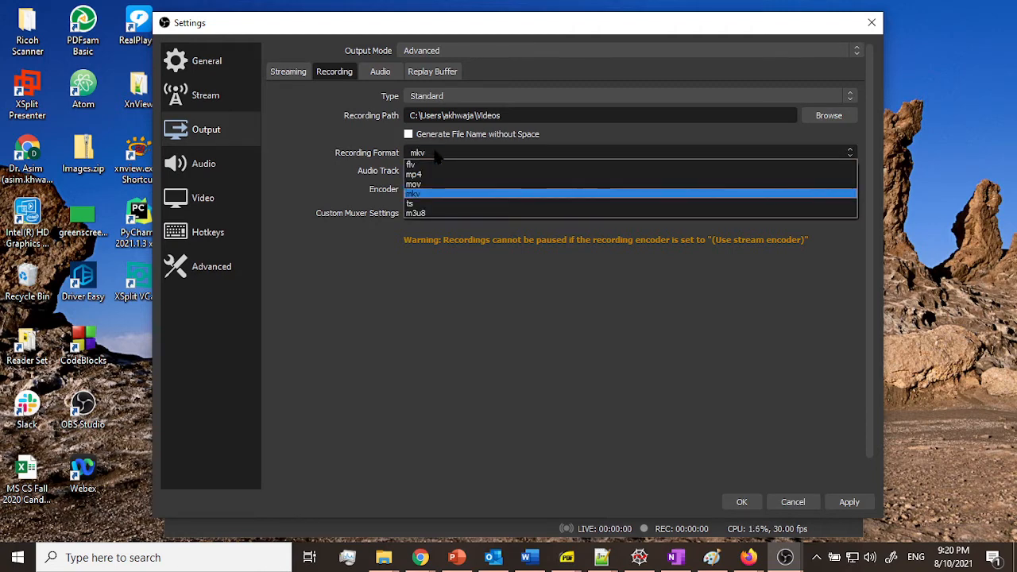
click(425, 164)
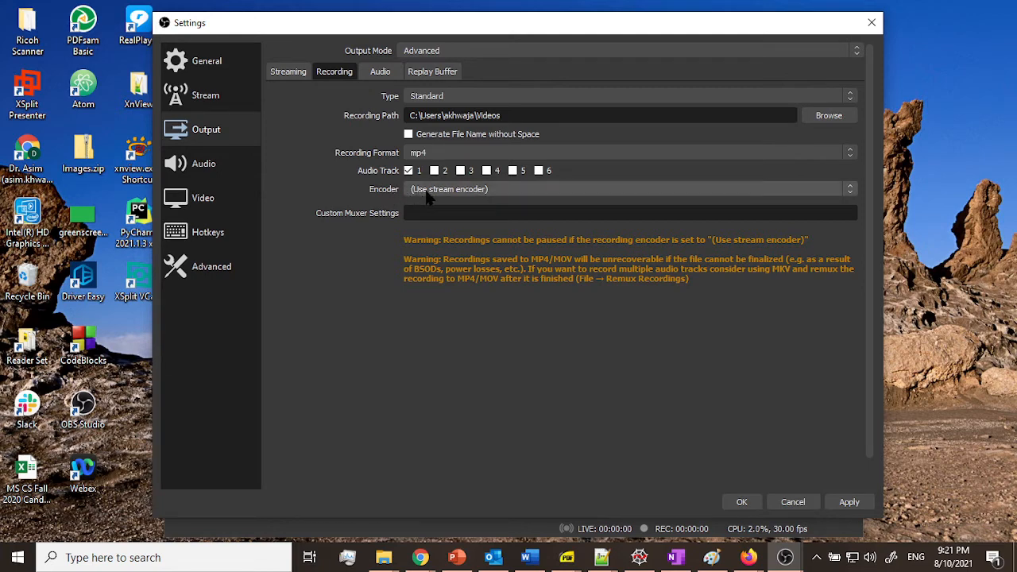
click(490, 192)
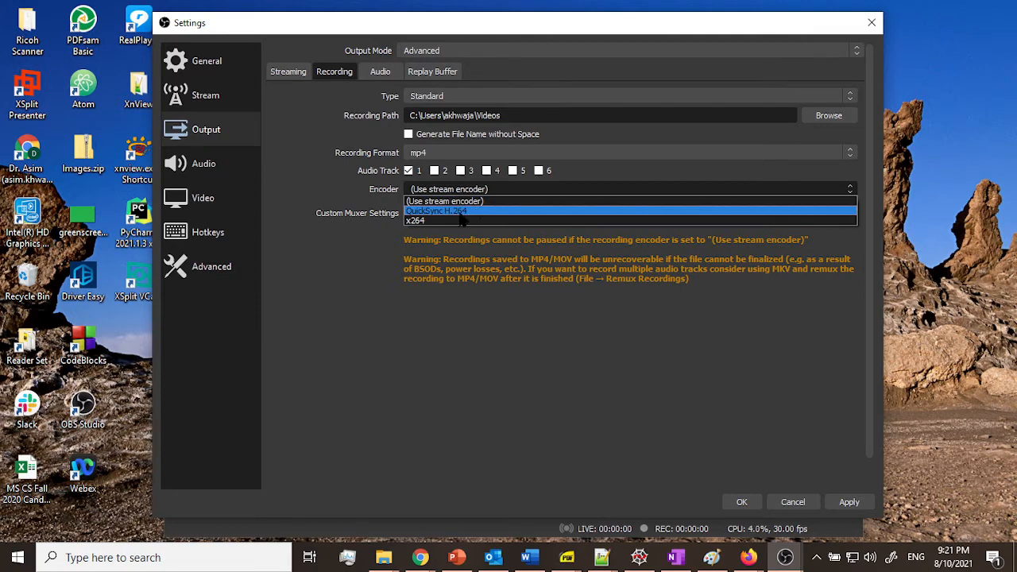
click(466, 212)
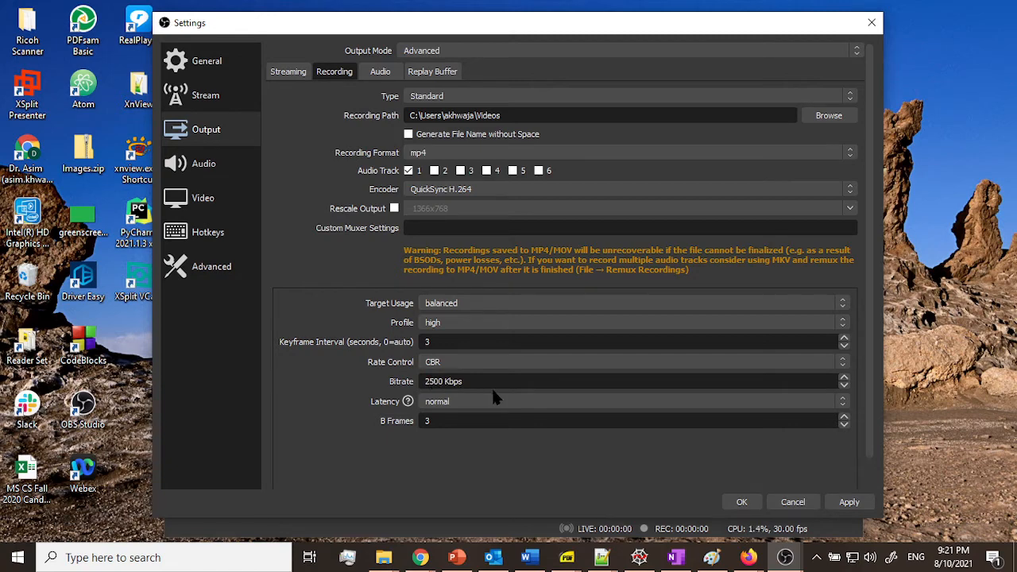
Step: Set the recording bitrate to 4000 Kbps
click(433, 382)
key(BackSpace)
key(BackSpace)
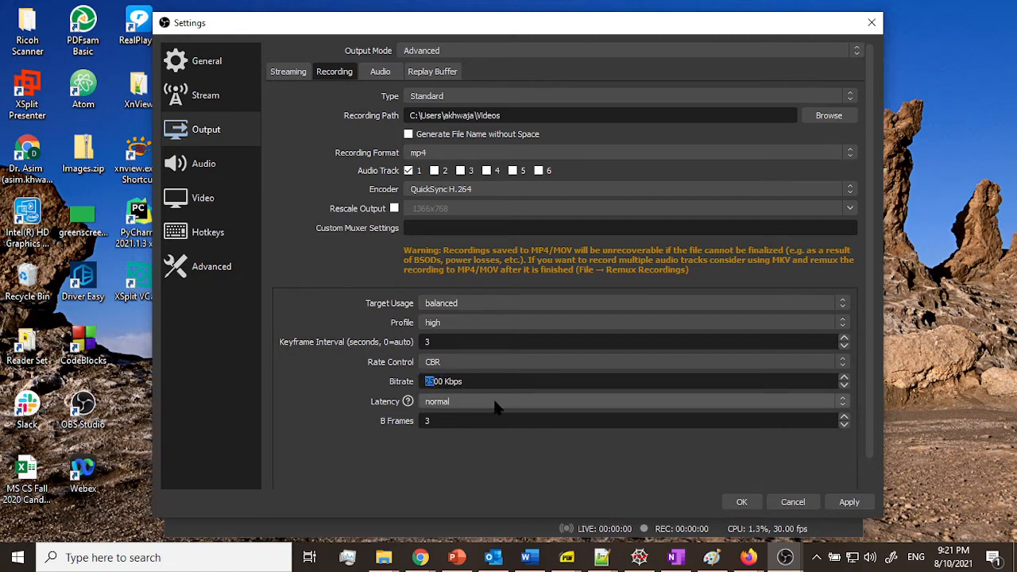
text(40)
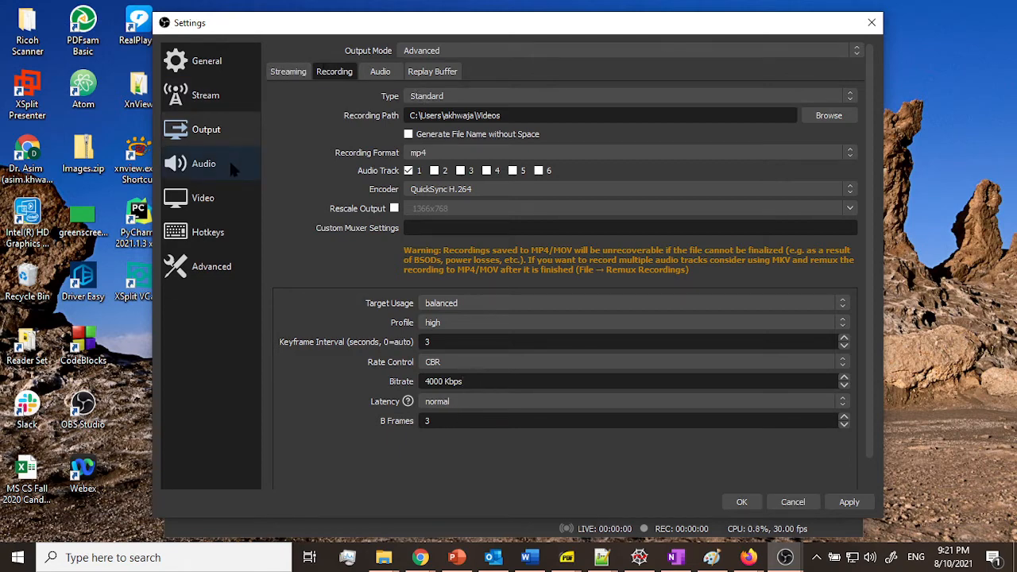
Step: Review the audio track bitrate settings for output
click(383, 72)
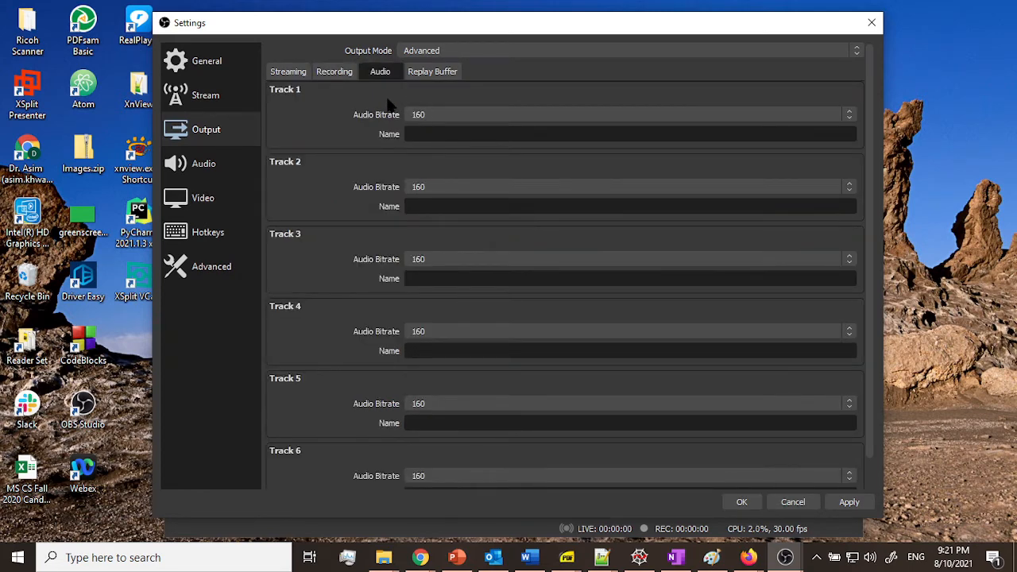
click(334, 71)
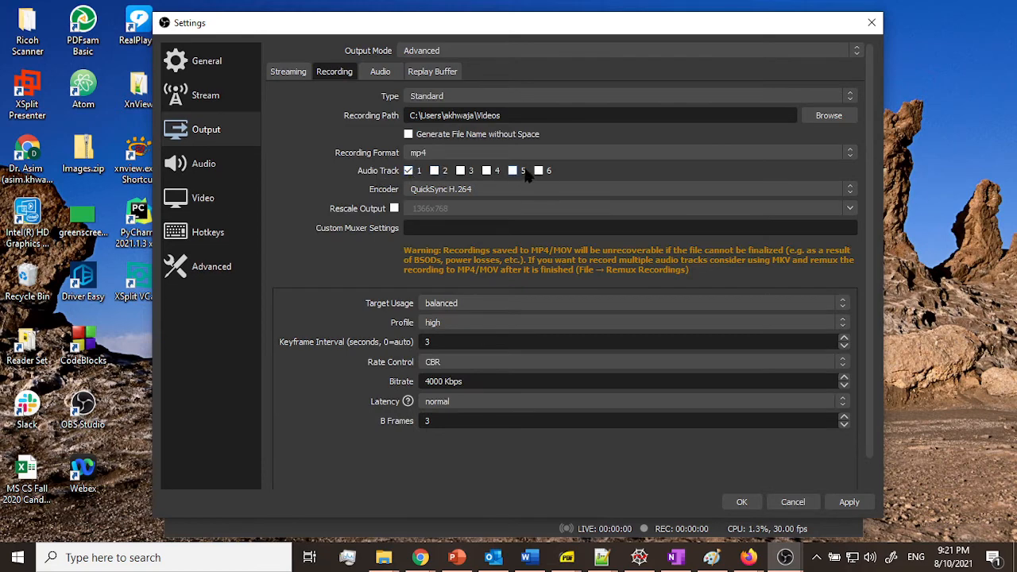
click(381, 73)
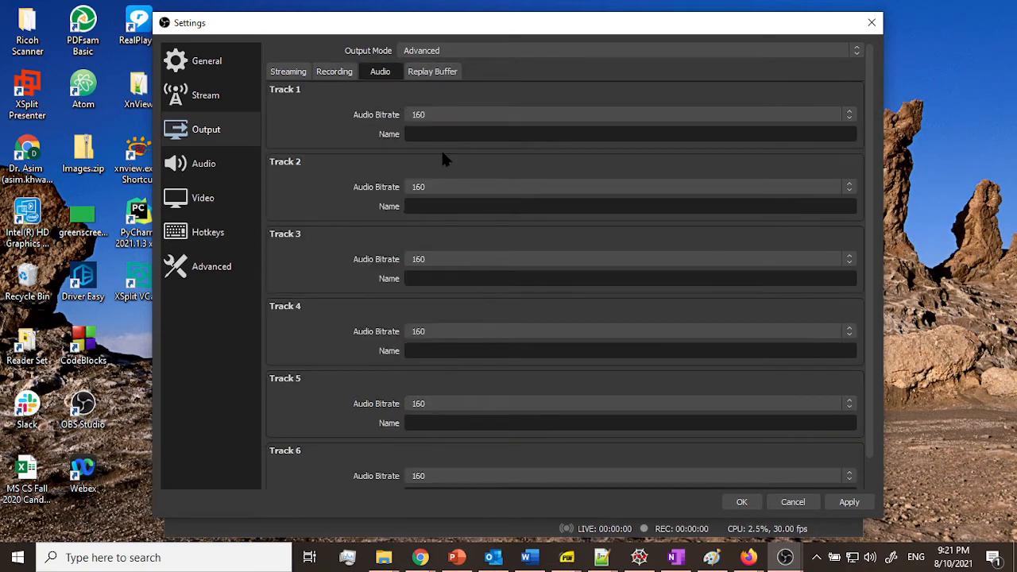
Step: Set the Track 1 audio bitrate to 192
click(466, 118)
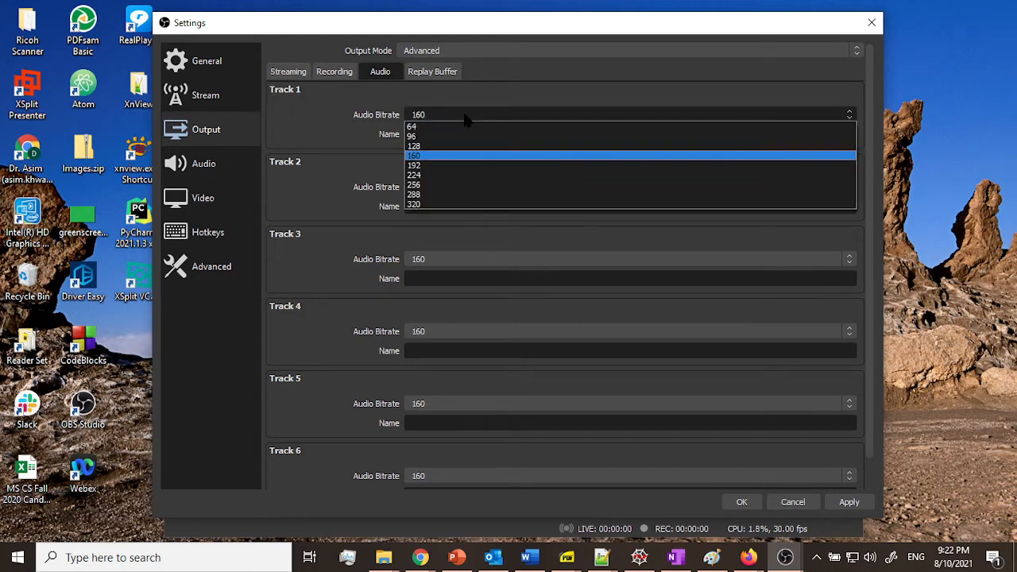
click(452, 165)
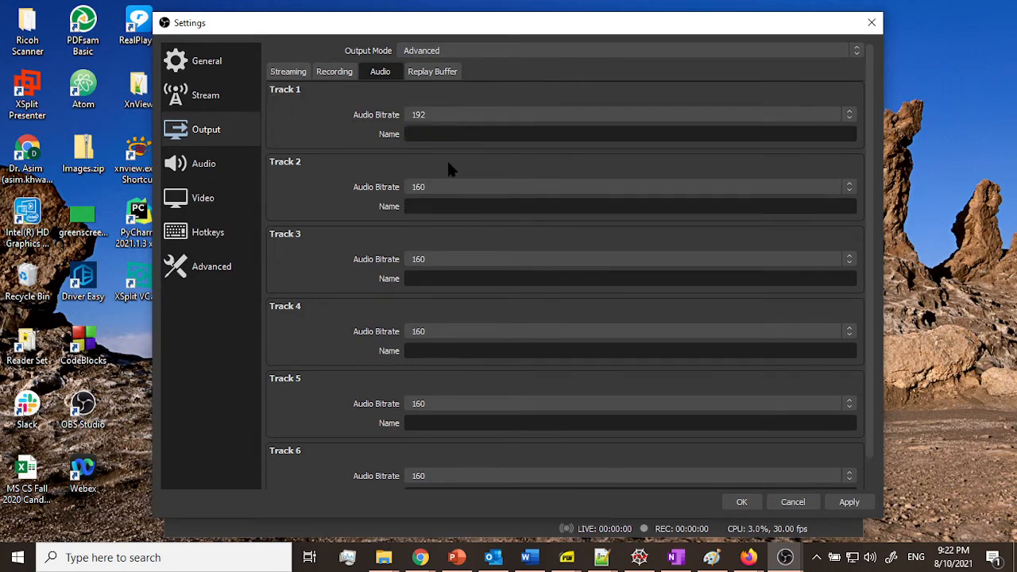
Step: Open the Audio settings and set the sample rate to 44.1 kHz
click(204, 171)
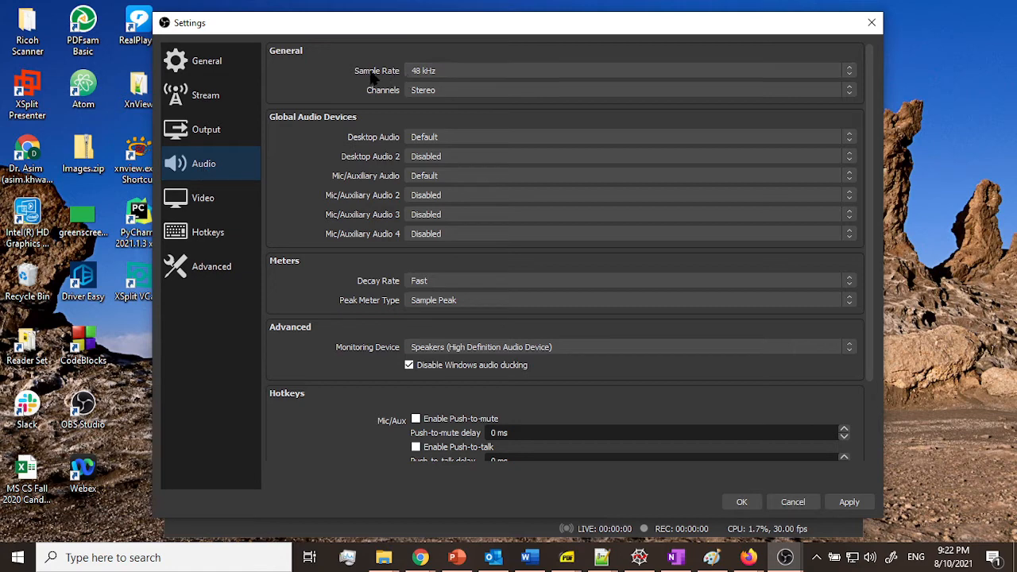
click(436, 70)
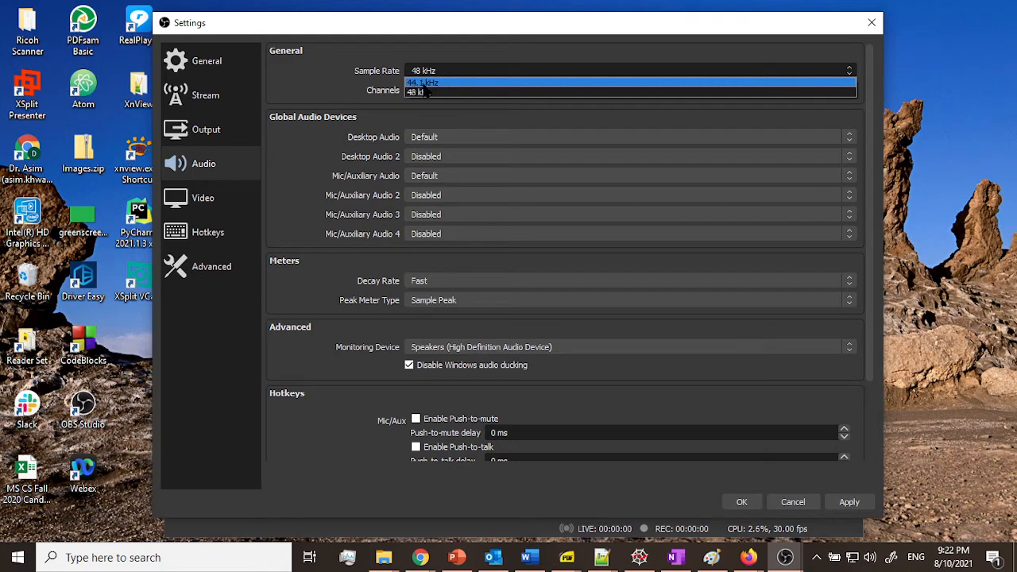
click(436, 83)
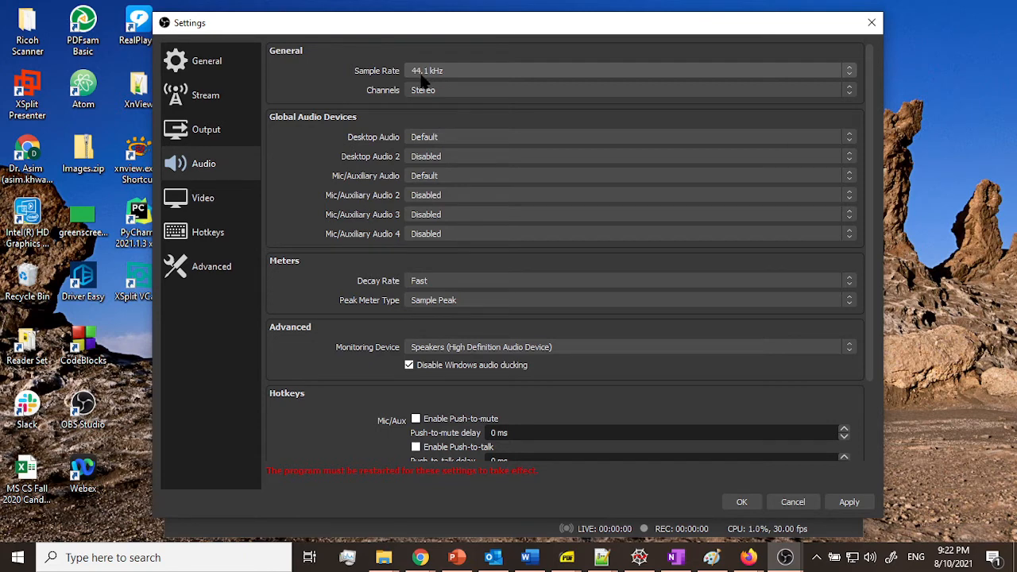
Step: Disable both the Desktop Audio and the Mic/Auxiliary Audio global audio devices
click(447, 139)
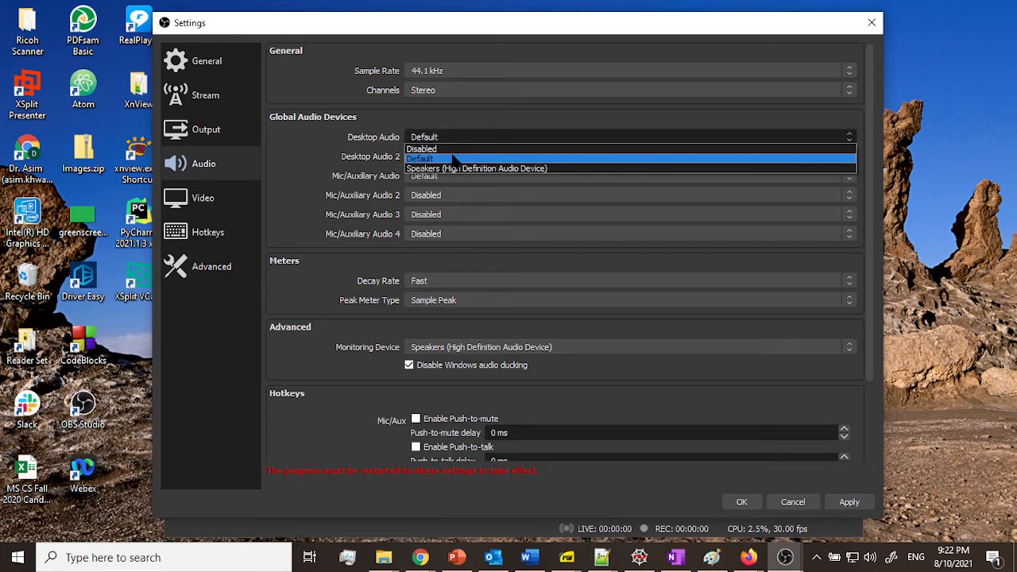
click(449, 149)
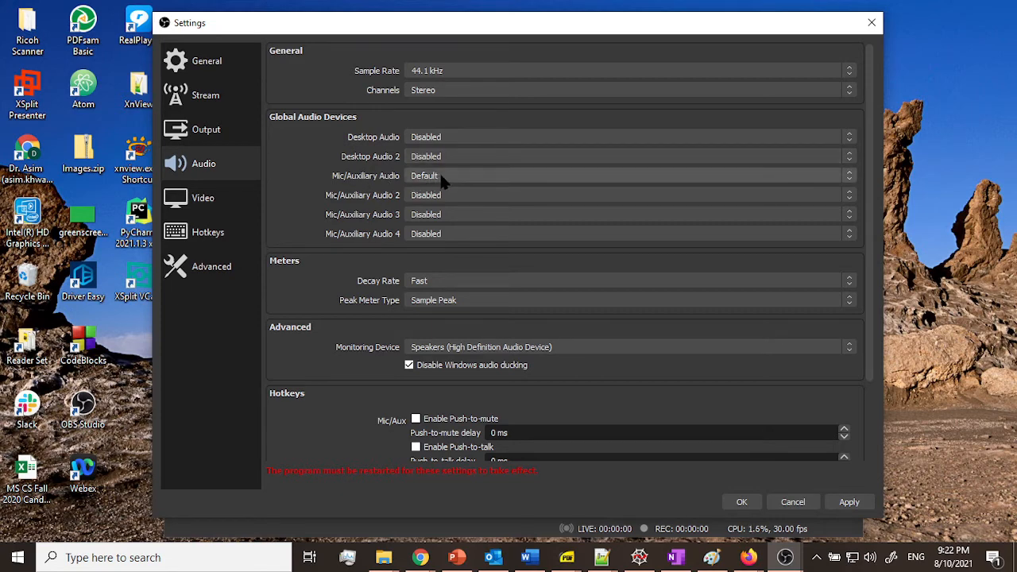
click(444, 171)
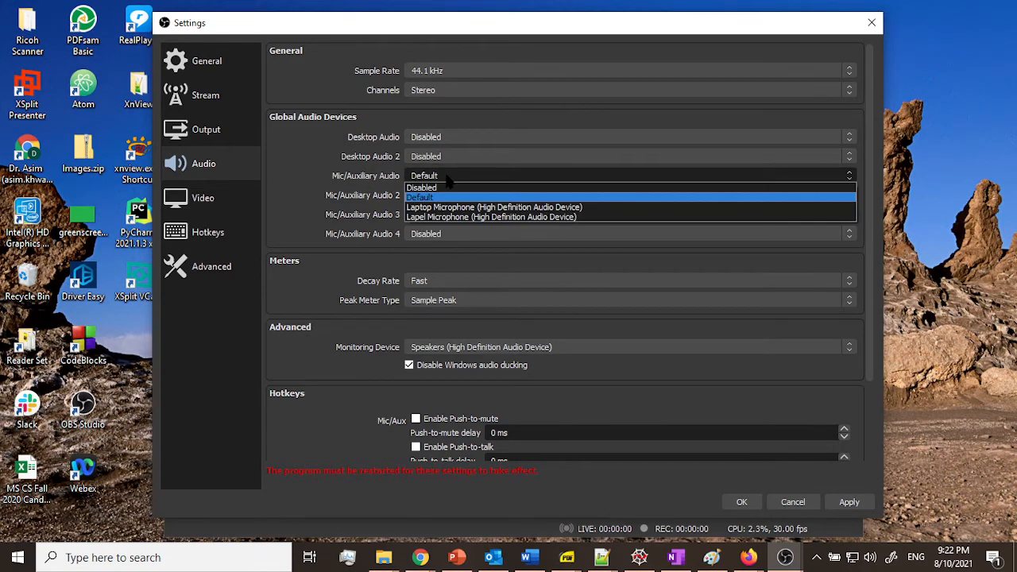
click(443, 184)
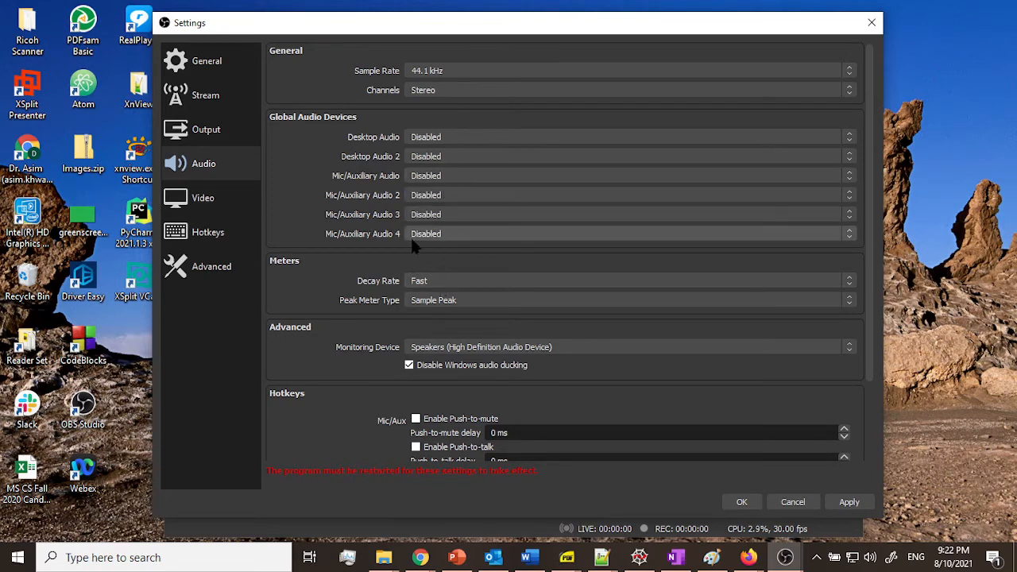
Step: Open the Video settings and set the output (scaled) resolution to 1280x720
click(208, 203)
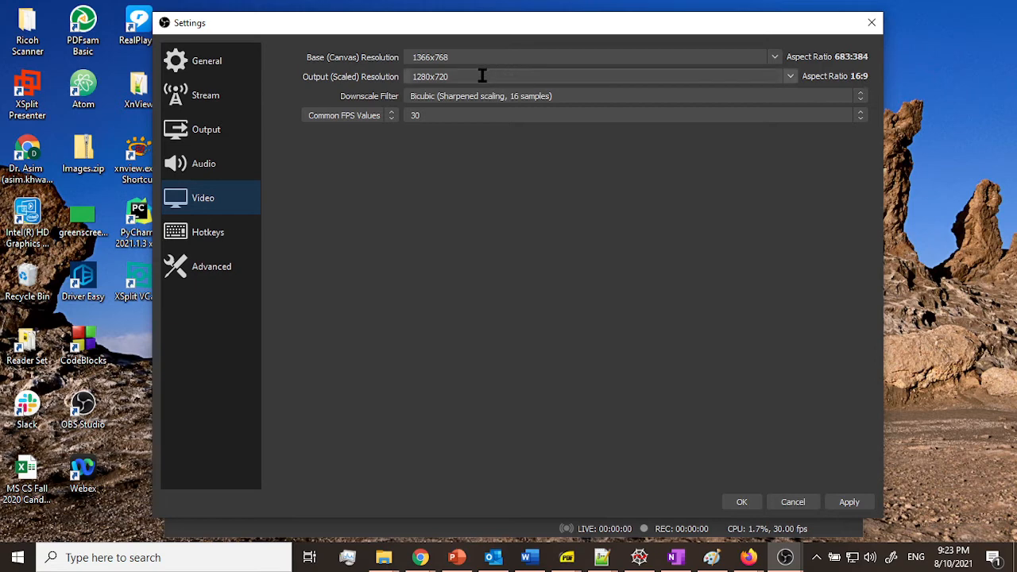
drag(452, 77, 402, 76)
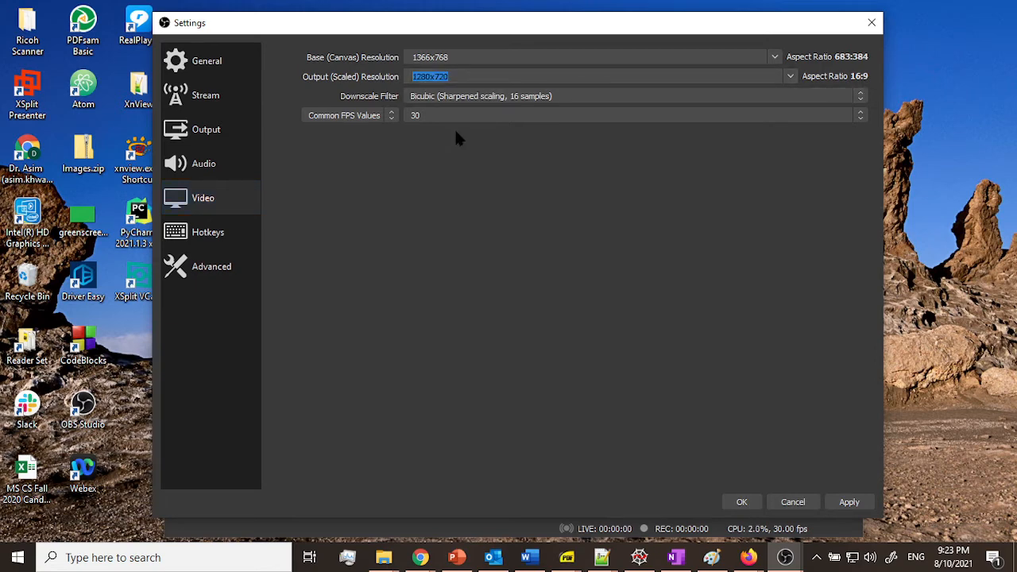
text(128)
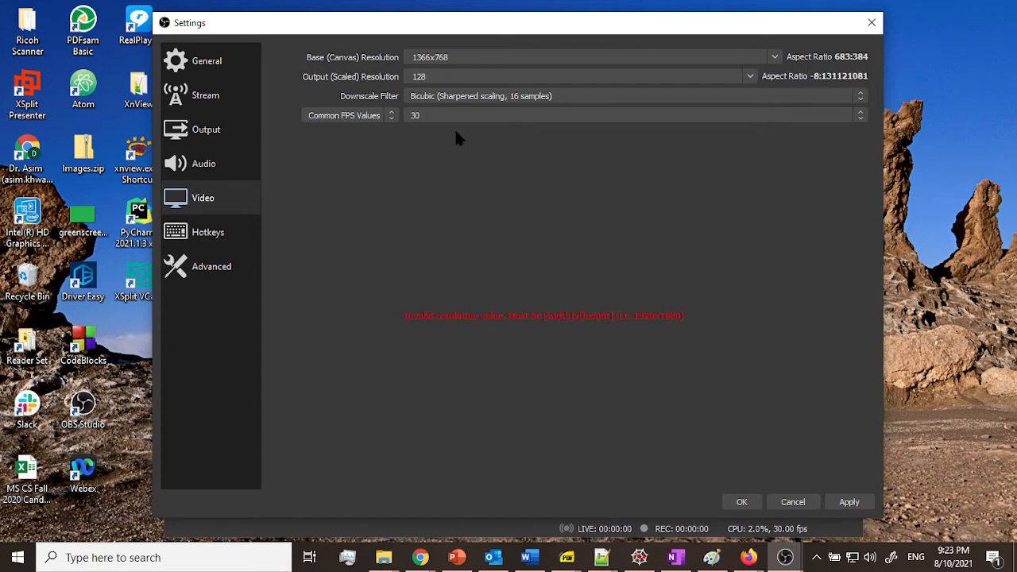
text(0x72)
text(0)
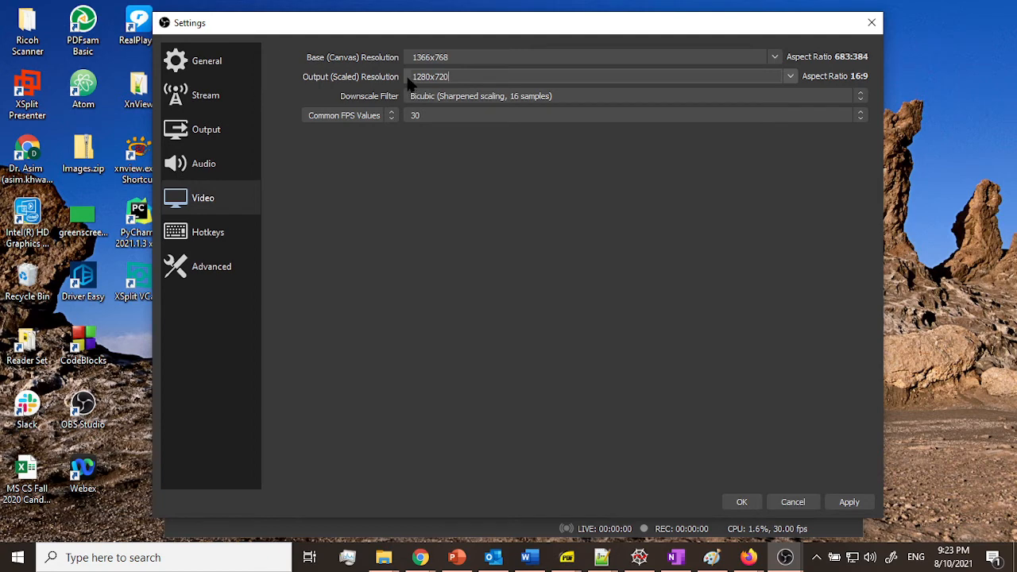
click(465, 77)
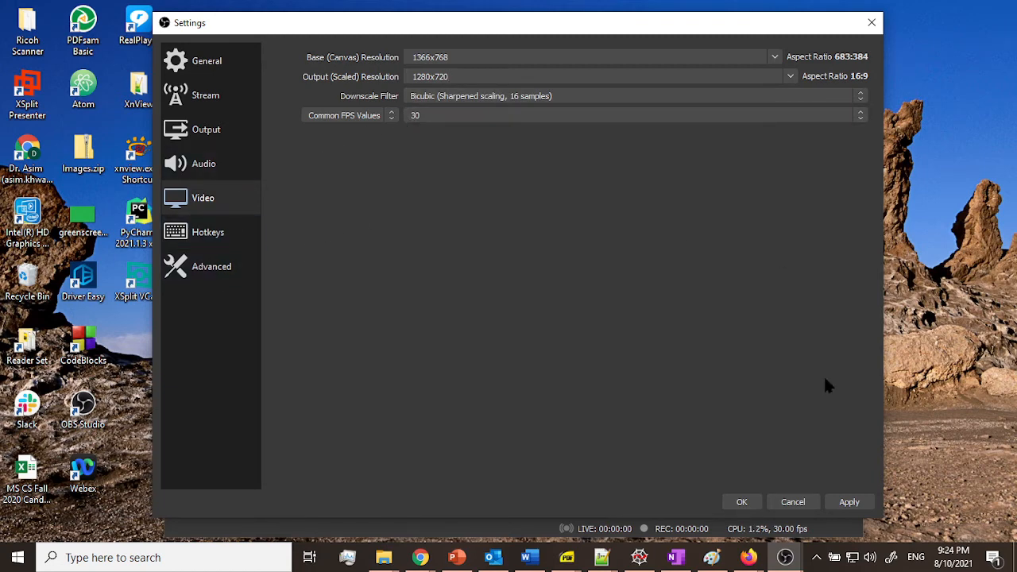
Step: Apply and save the settings, and restart OBS Studio, launching it anyway when asked
click(851, 502)
click(746, 501)
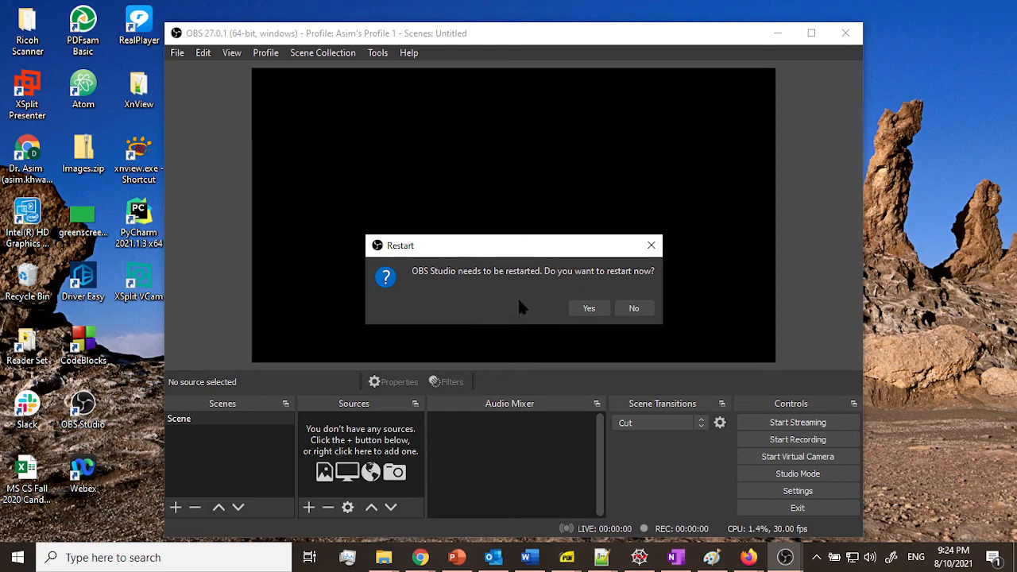
click(589, 309)
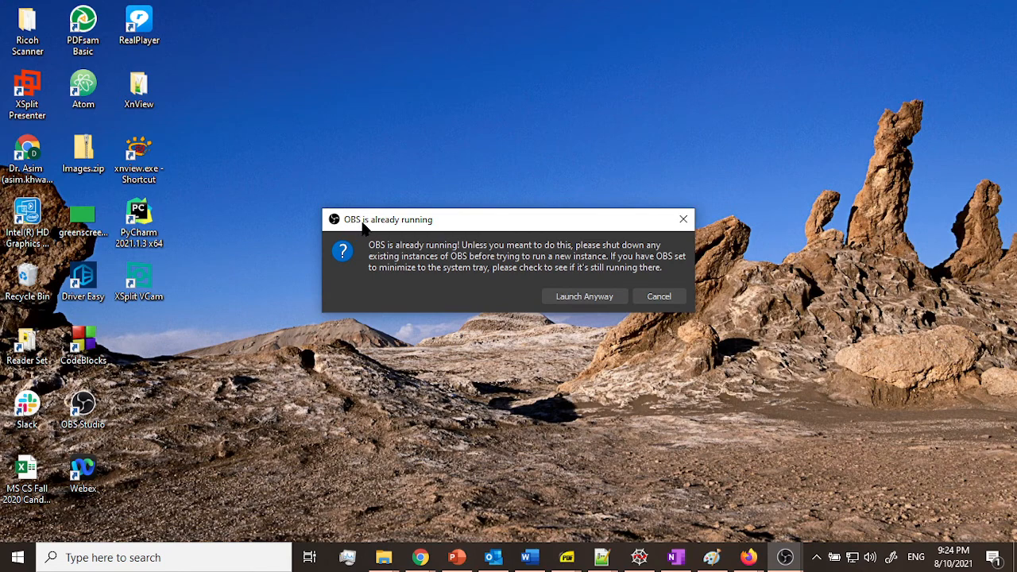
click(589, 299)
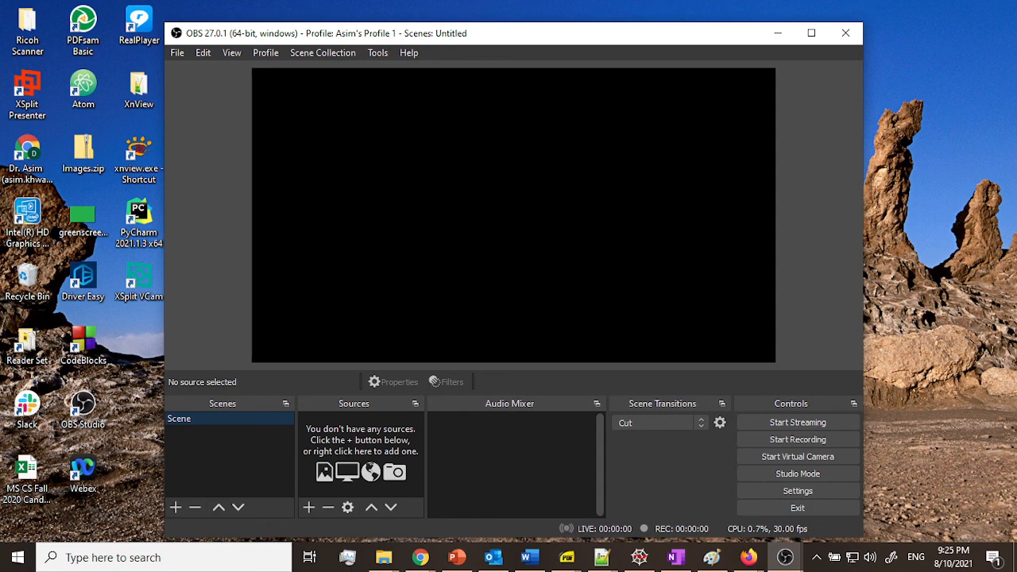
key(alt)
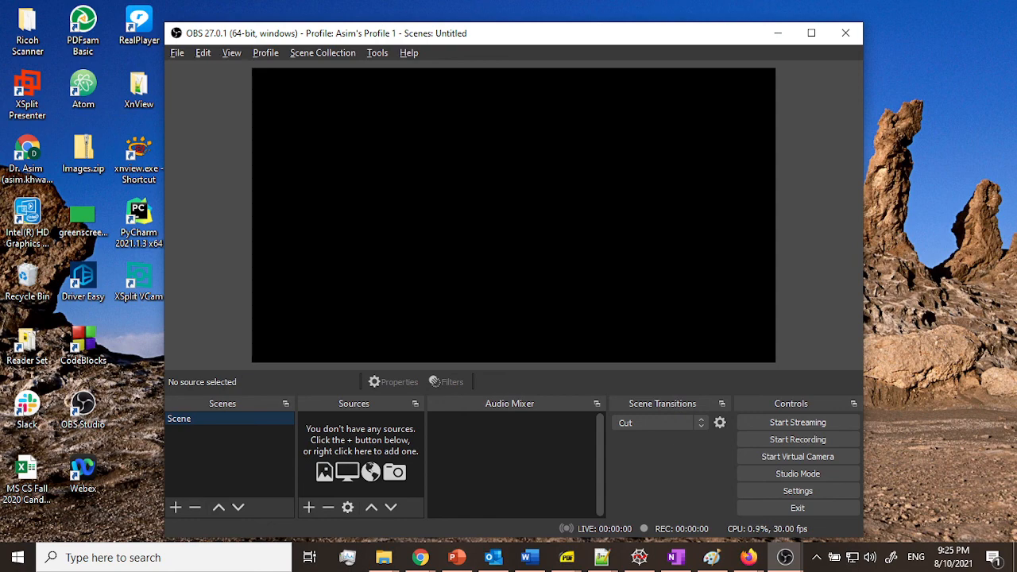